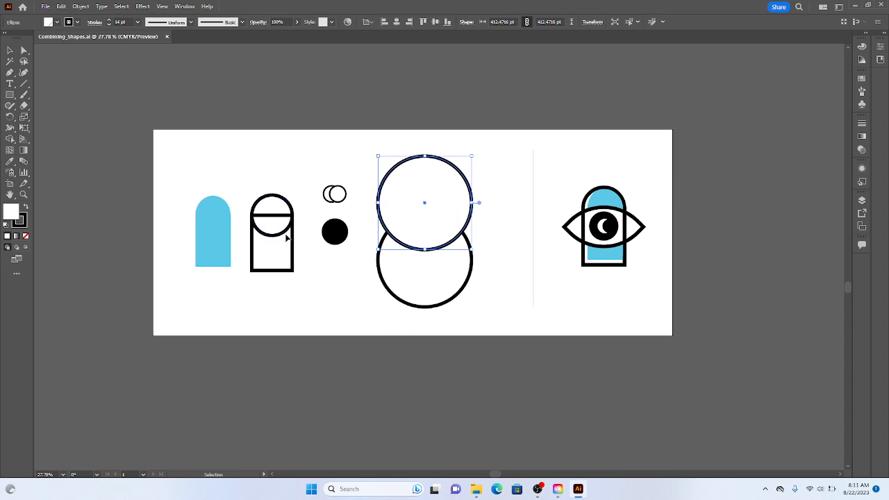
- Merge the outlined circle and rectangle beside the blue arch into a single arch outline with the Shape Builder tool
{"action": "left_click", "coordinate": [287, 238]}
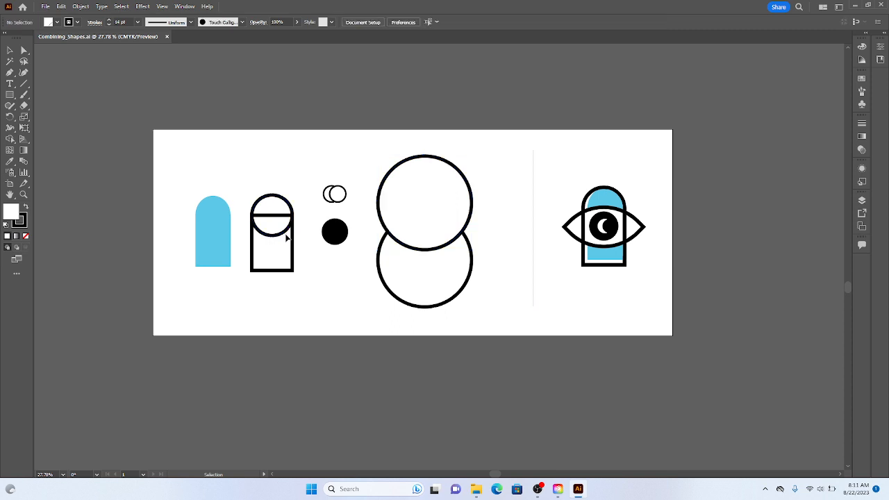
{"action": "key", "text": "ctrl+plus"}
{"action": "key", "text": "ctrl+plus"}
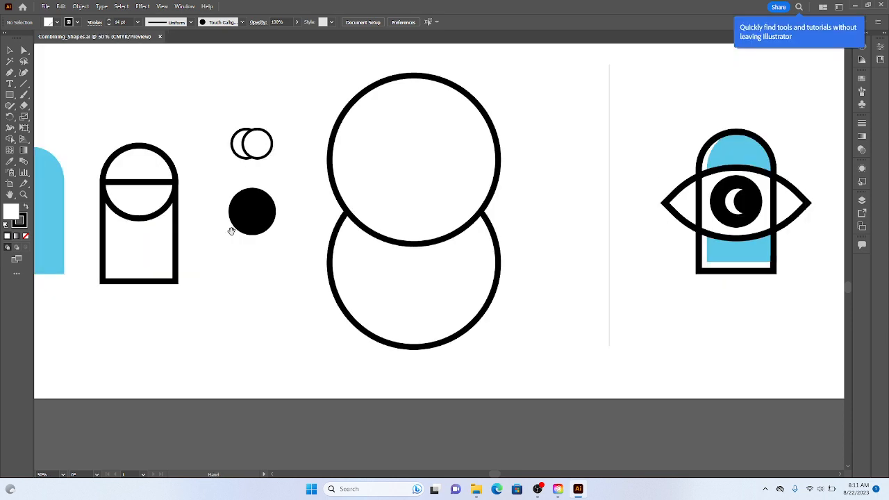
{"action": "left_click_drag", "start_coordinate": [230, 229], "coordinate": [414, 240]}
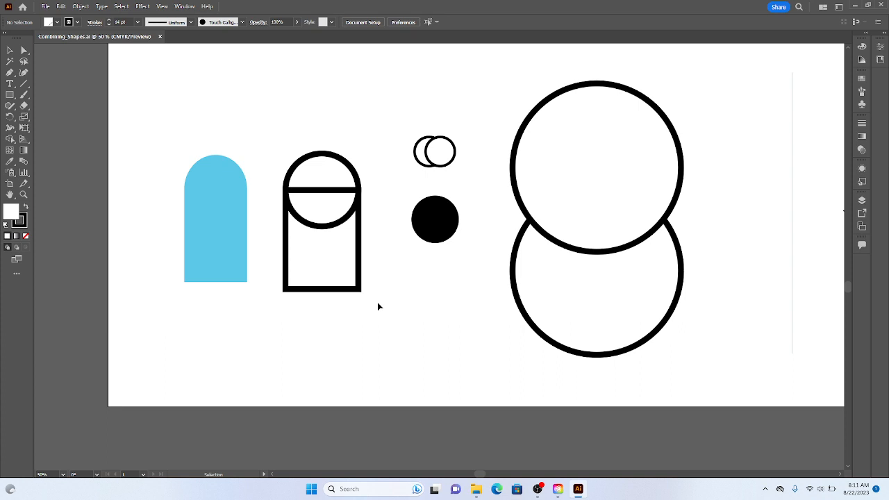
{"action": "left_click_drag", "start_coordinate": [379, 306], "coordinate": [268, 126]}
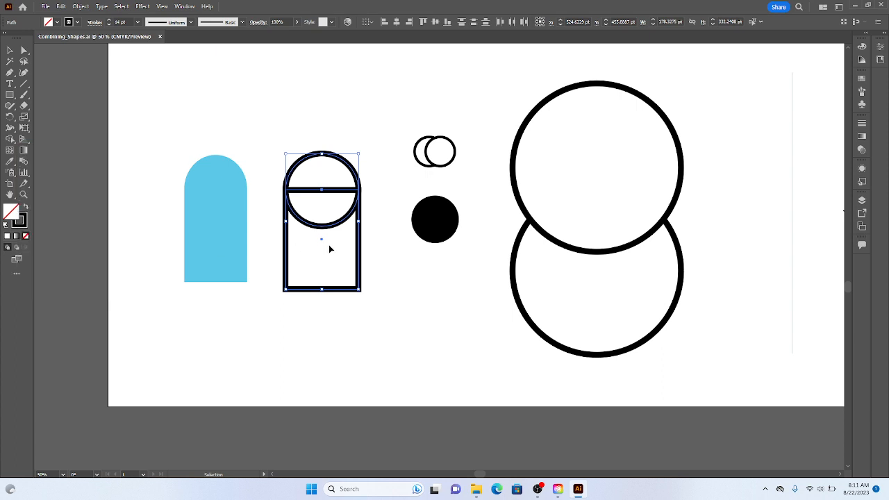
{"action": "left_click", "coordinate": [8, 139]}
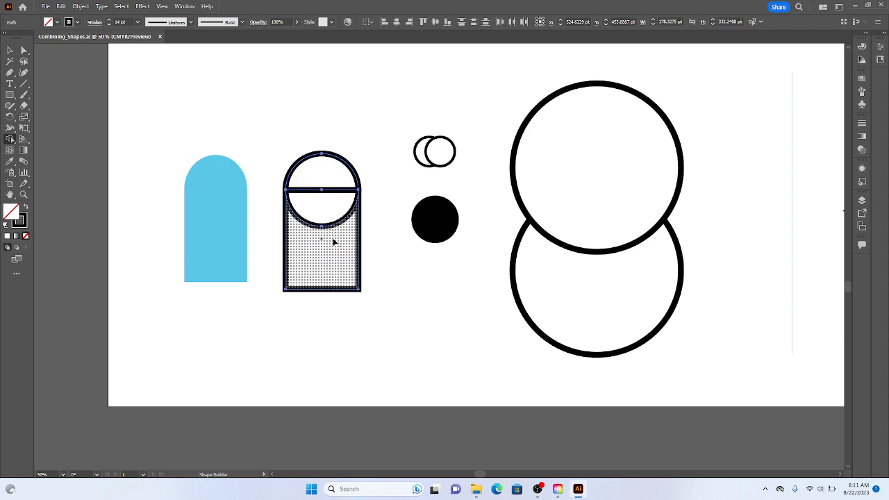
{"action": "right_click", "coordinate": [332, 252]}
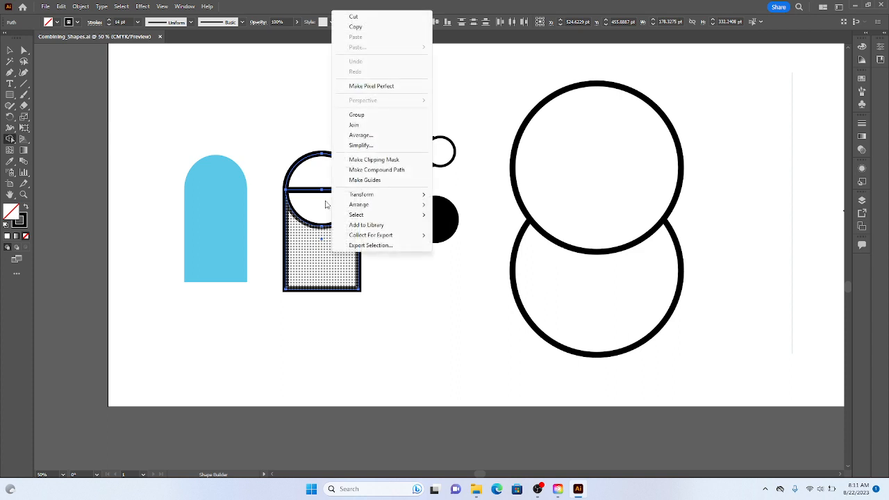
{"action": "left_click", "coordinate": [299, 225]}
{"action": "left_click_drag", "start_coordinate": [303, 243], "coordinate": [323, 180]}
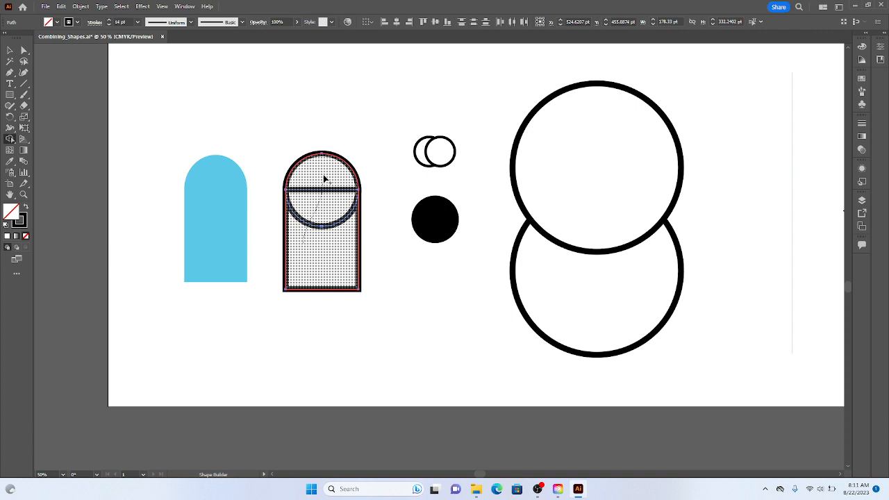
{"action": "left_click_drag", "start_coordinate": [323, 179], "coordinate": [324, 179]}
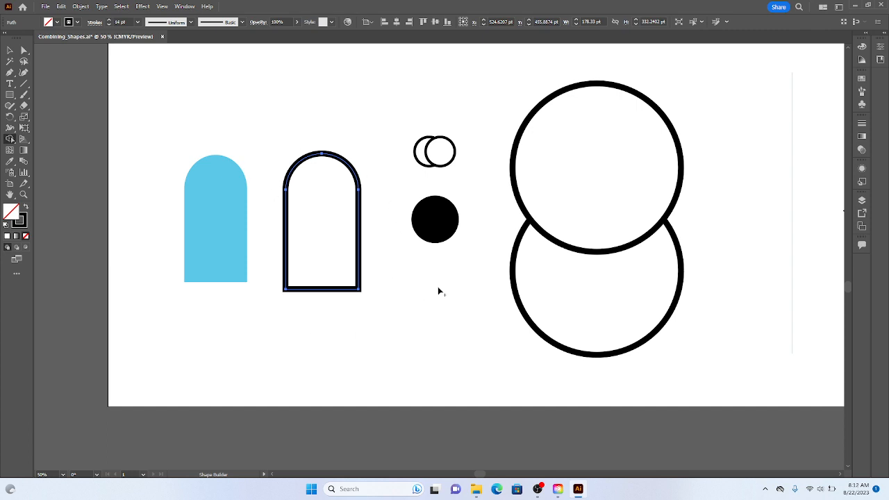
{"action": "left_click", "coordinate": [10, 50]}
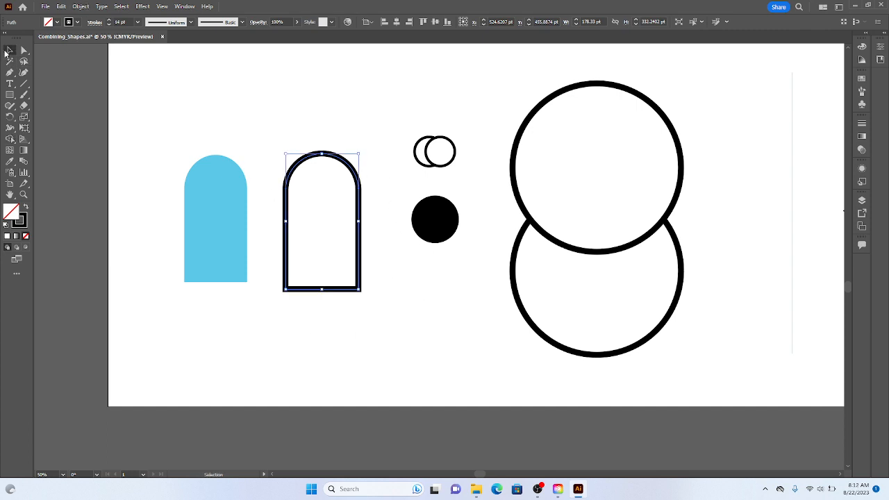
{"action": "left_click", "coordinate": [376, 169]}
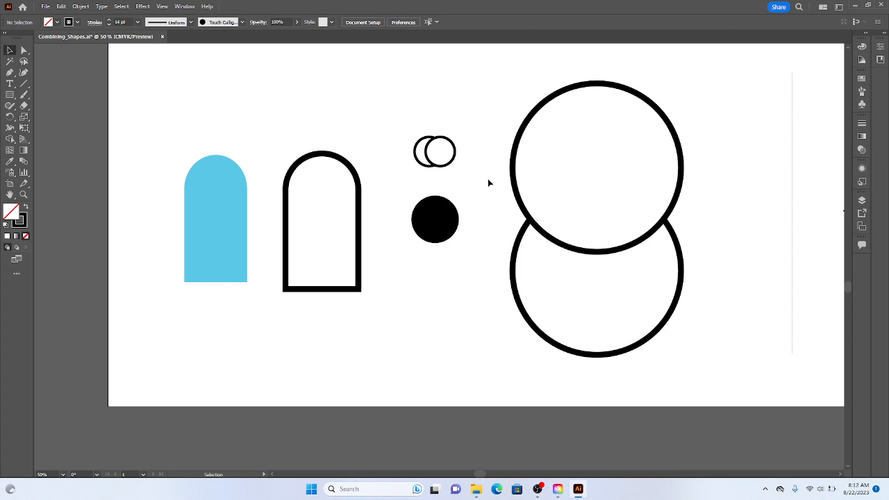
- Remove the outer parts of the two large overlapping circles with the Shape Builder tool, keeping the central overlap as an eye outline
{"action": "left_click_drag", "start_coordinate": [485, 172], "coordinate": [611, 284]}
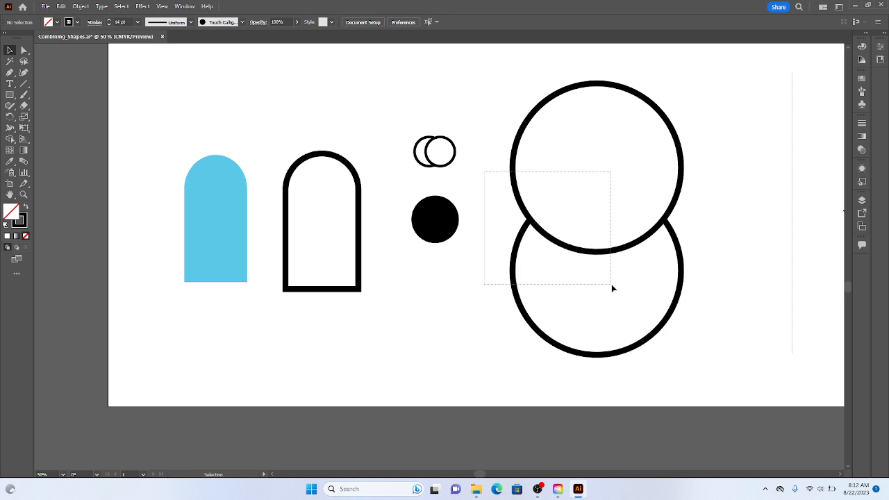
{"action": "left_click", "coordinate": [9, 139]}
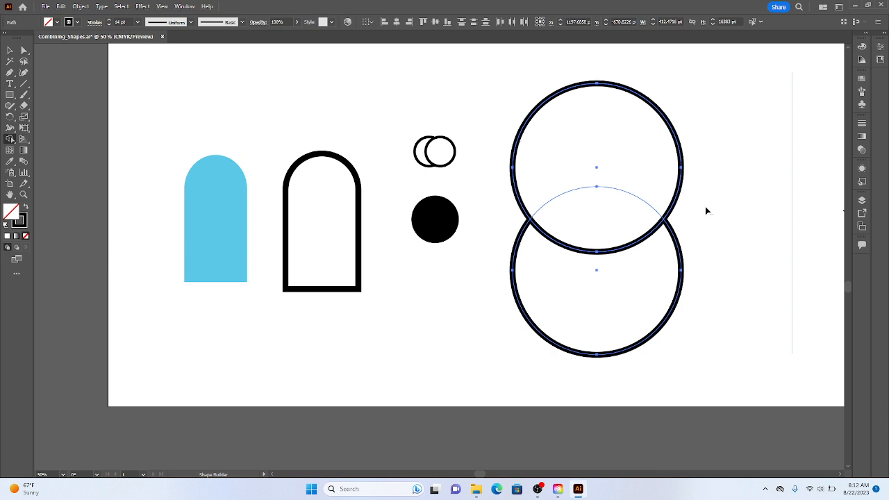
{"action": "left_click", "coordinate": [662, 182], "text": "alt"}
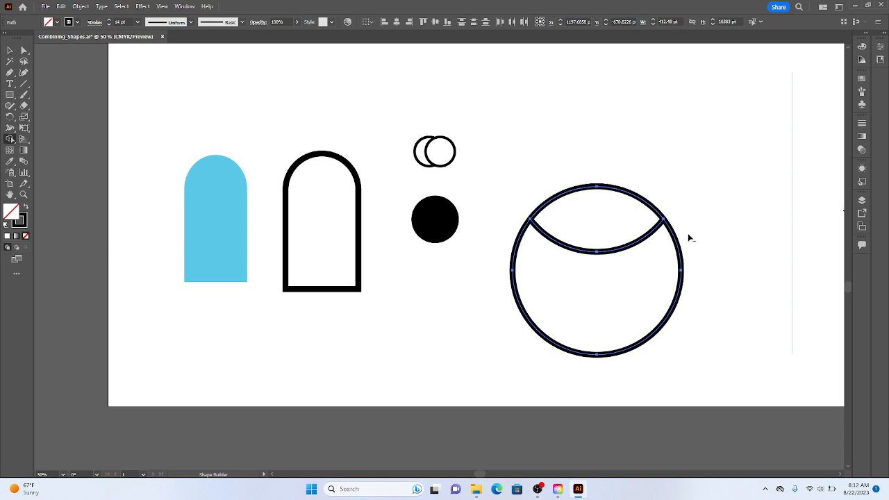
{"action": "left_click", "coordinate": [648, 287], "text": "alt"}
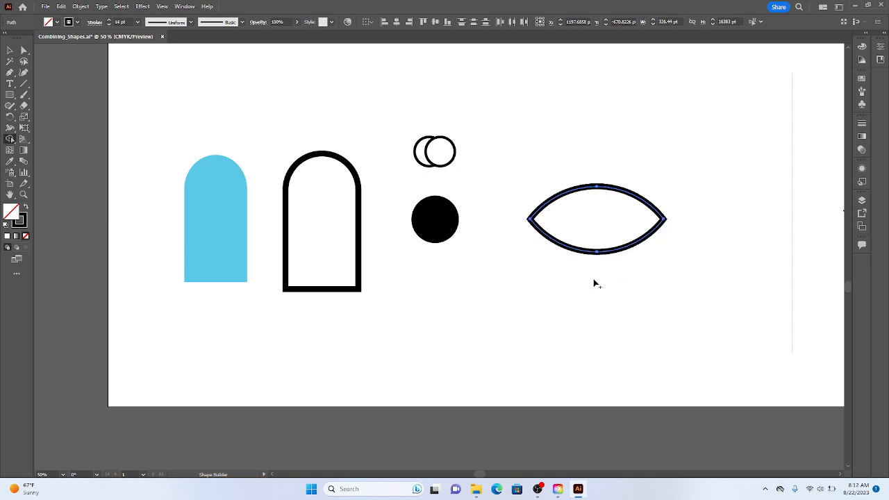
{"action": "left_click", "coordinate": [9, 51]}
{"action": "left_click", "coordinate": [458, 162]}
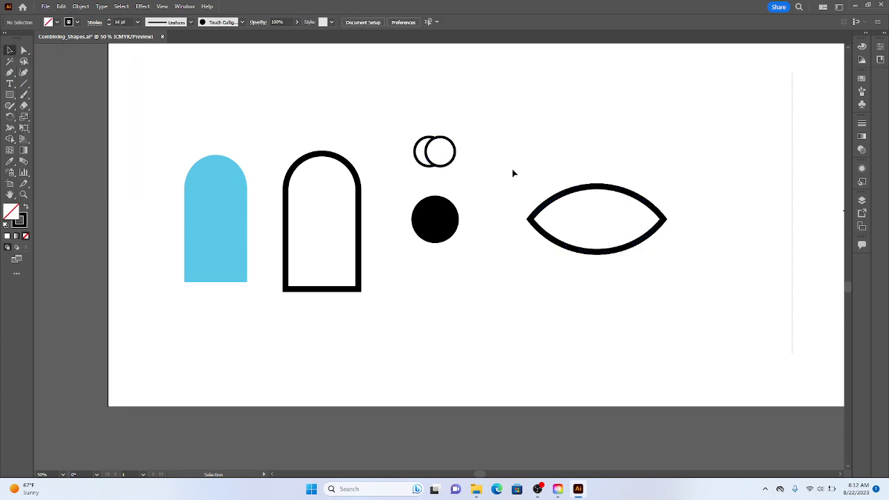
- Cut the two small overlapping circles down to a left-hand crescent moon by removing the right circle's area with the Shape Builder tool
{"action": "left_click_drag", "start_coordinate": [709, 201], "coordinate": [485, 207]}
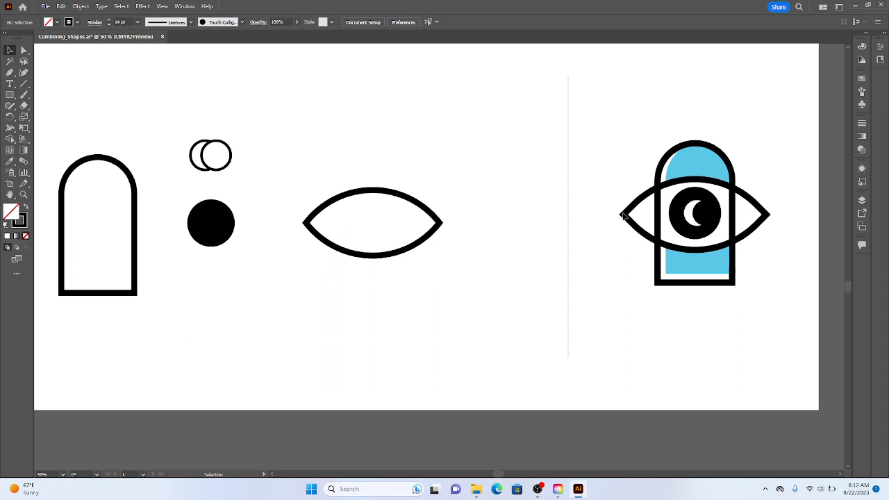
{"action": "left_click_drag", "start_coordinate": [463, 180], "coordinate": [464, 148]}
{"action": "key", "text": "space"}
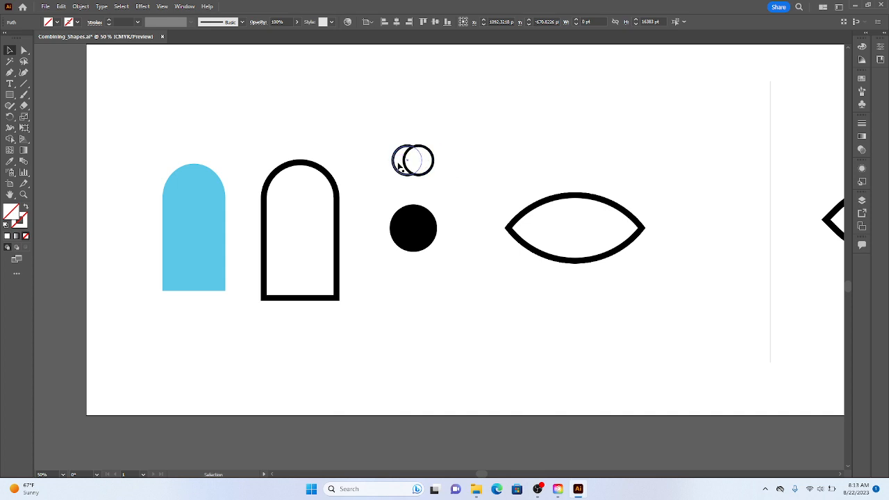
{"action": "left_click_drag", "start_coordinate": [447, 187], "coordinate": [383, 137]}
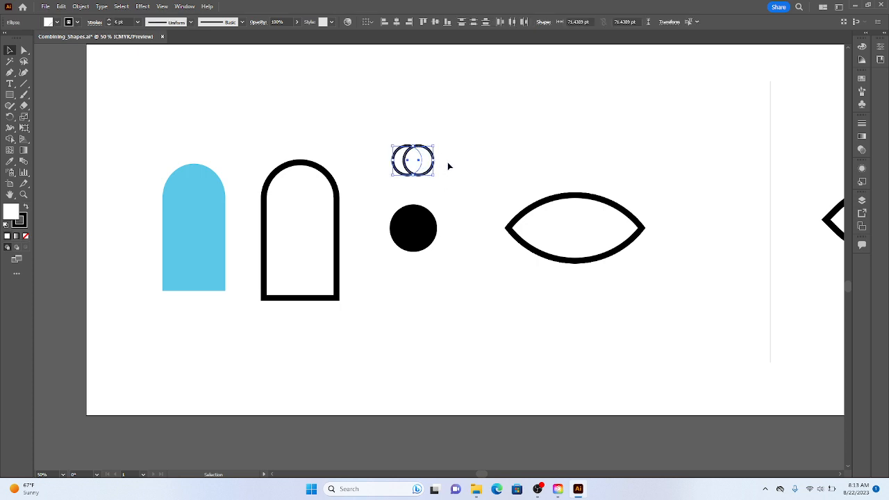
{"action": "left_click", "coordinate": [10, 139]}
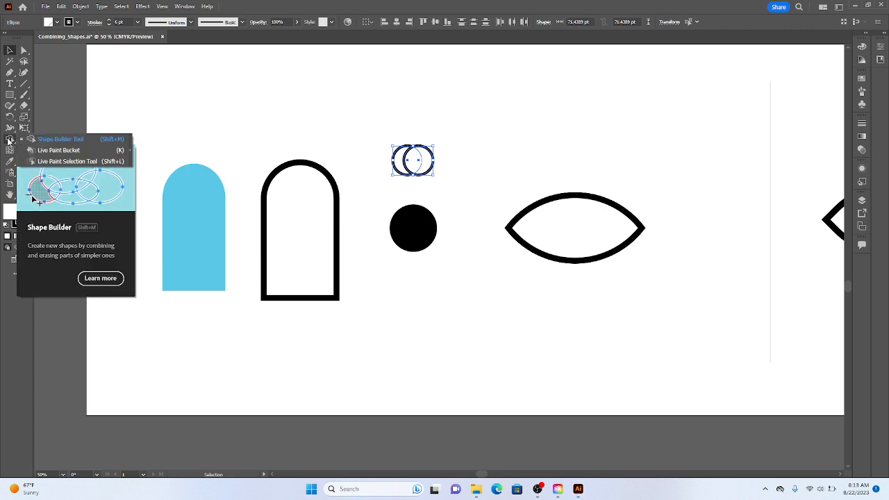
{"action": "left_click", "coordinate": [447, 168]}
{"action": "left_click_drag", "start_coordinate": [445, 173], "coordinate": [351, 124]}
{"action": "key", "text": "shift+m"}
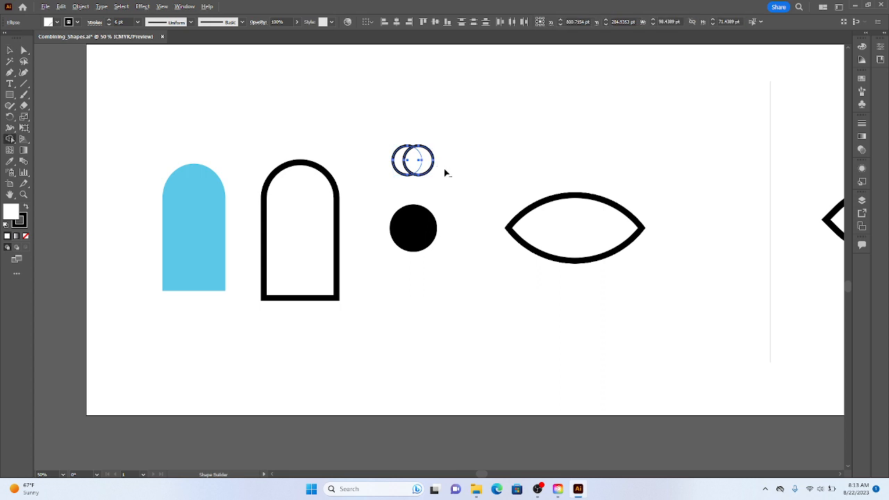
{"action": "left_click_drag", "start_coordinate": [445, 169], "coordinate": [419, 165]}
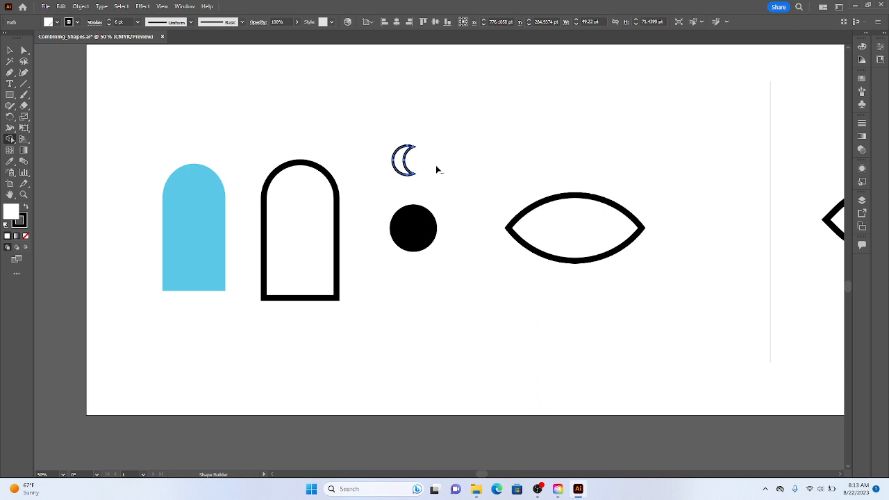
{"action": "mouse_move", "coordinate": [458, 166]}
{"action": "left_mouse_down"}
{"action": "mouse_move", "coordinate": [21, 38]}
{"action": "mouse_move", "coordinate": [350, 184]}
{"action": "mouse_move", "coordinate": [502, 198]}
{"action": "left_mouse_up"}
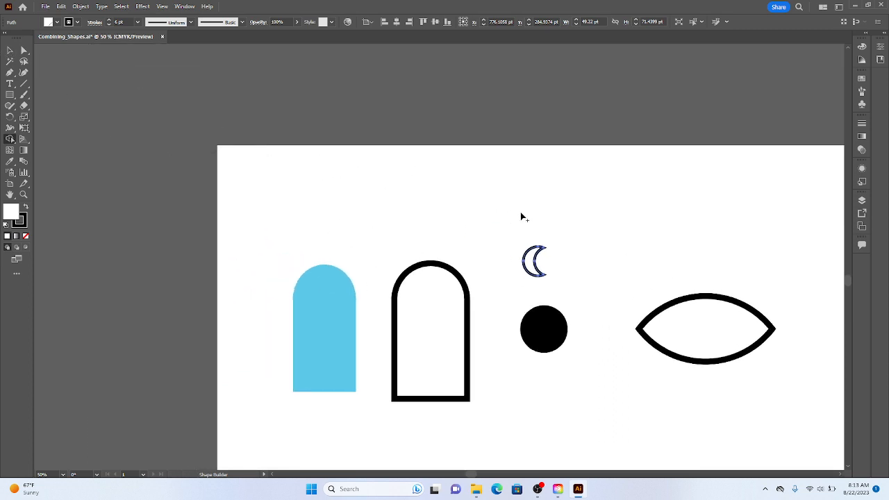
{"action": "left_click", "coordinate": [10, 50]}
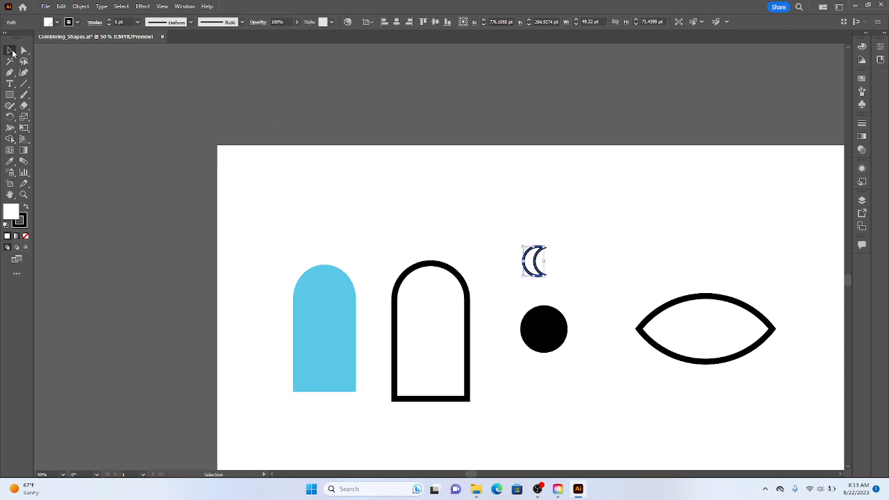
{"action": "left_click", "coordinate": [558, 272]}
- Place the crescent moon on the black circle and move both together into the centre of the eye outline
{"action": "left_click_drag", "start_coordinate": [625, 301], "coordinate": [505, 215]}
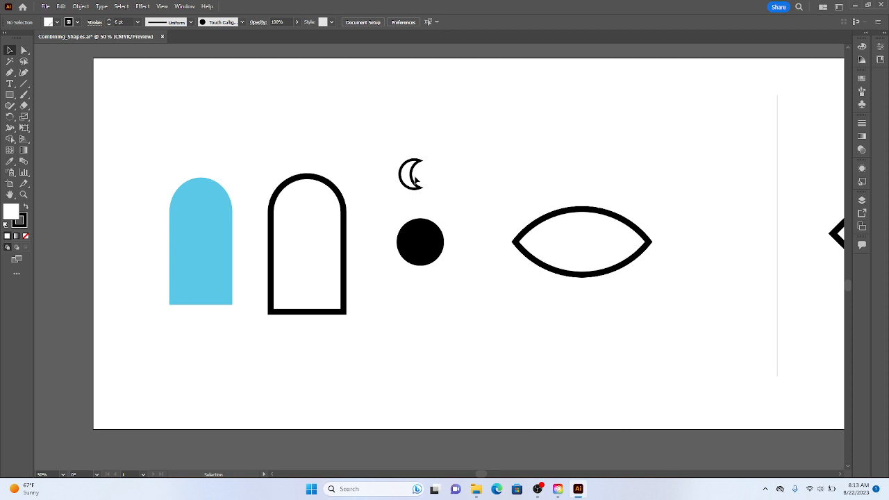
{"action": "left_click_drag", "start_coordinate": [410, 175], "coordinate": [419, 244]}
{"action": "left_click", "coordinate": [455, 270]}
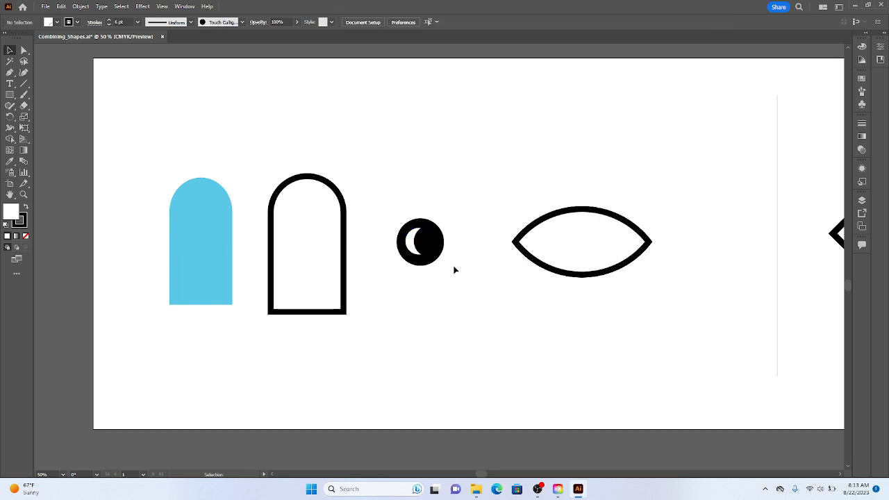
{"action": "right_click", "coordinate": [455, 270]}
{"action": "left_click", "coordinate": [386, 215]}
{"action": "left_click_drag", "start_coordinate": [384, 214], "coordinate": [592, 244]}
{"action": "left_click", "coordinate": [542, 188]}
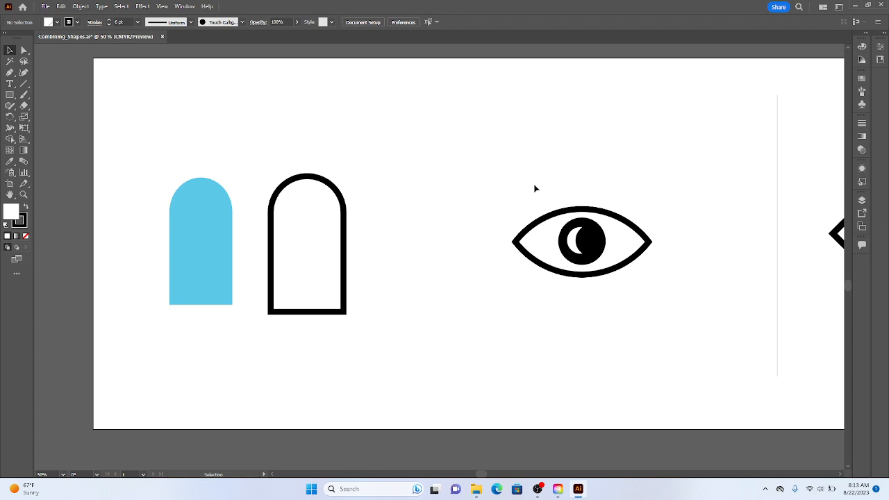
- Move the complete eye with its pupil and moon onto the arch outline and nudge it until it is centred across the arch
{"action": "left_click_drag", "start_coordinate": [534, 185], "coordinate": [665, 341]}
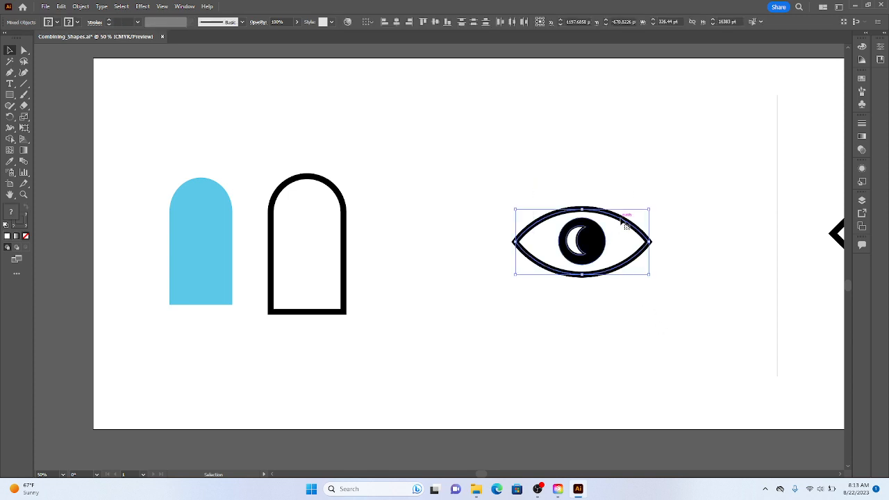
{"action": "left_click_drag", "start_coordinate": [625, 222], "coordinate": [346, 220]}
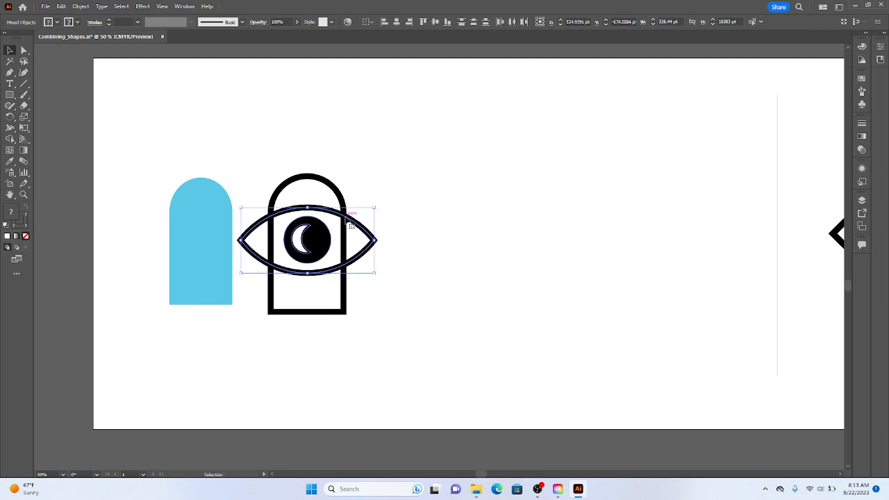
{"action": "key", "text": "Up"}
{"action": "key", "text": "Up"}
{"action": "key", "text": "Right"}
{"action": "key", "text": "Right"}
{"action": "key", "text": "Right"}
{"action": "key", "text": "Right"}
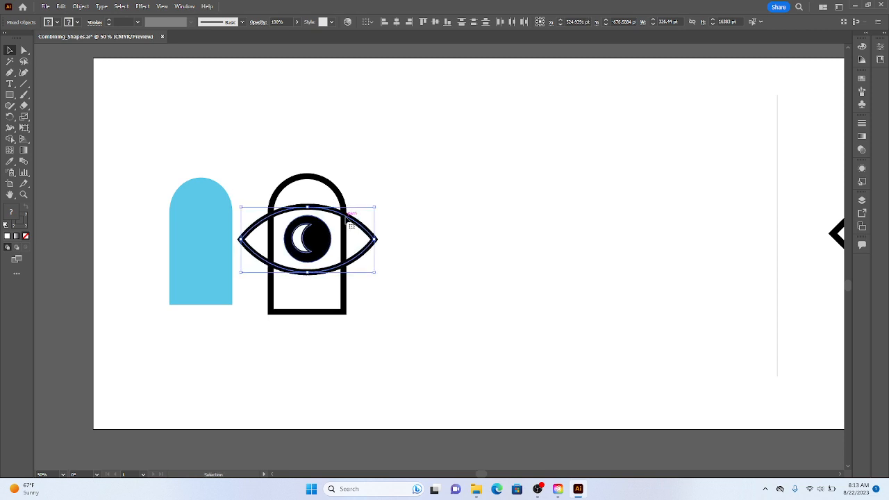
{"action": "key", "text": "Down"}
{"action": "key", "text": "Down"}
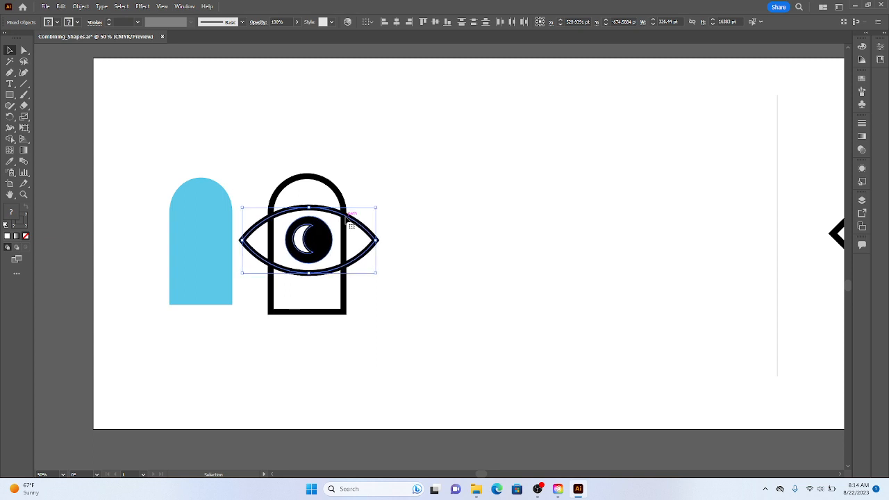
{"action": "key", "text": "Down"}
{"action": "key", "text": "Down"}
{"action": "key", "text": "Down"}
{"action": "key", "text": "Down"}
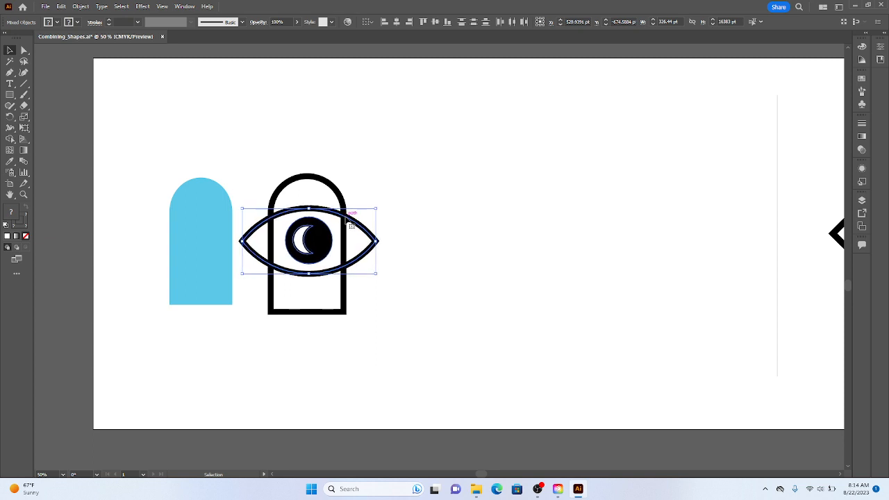
{"action": "key", "text": "Left"}
{"action": "key", "text": "Left"}
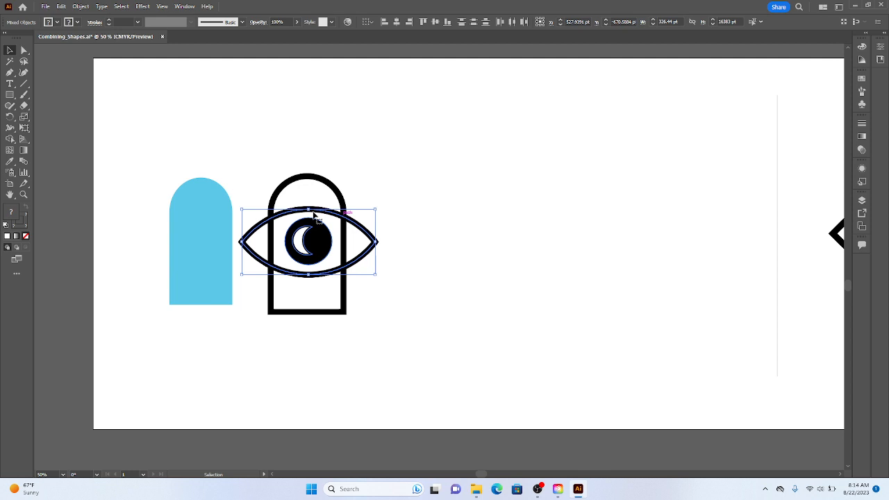
- Move the blue arch inside the arch outline behind the eye and nudge it slightly up and to the right
{"action": "left_click", "coordinate": [243, 159]}
{"action": "left_click", "coordinate": [208, 246]}
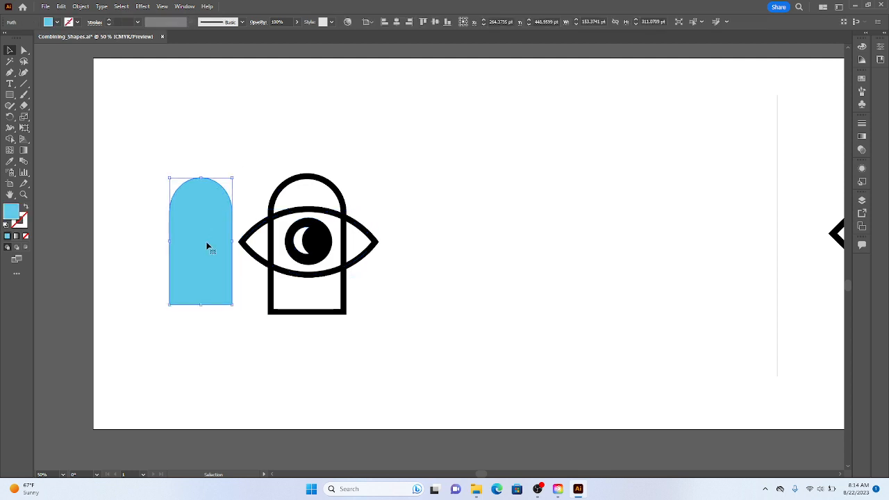
{"action": "left_click_drag", "start_coordinate": [208, 246], "coordinate": [317, 246]}
{"action": "key", "text": "Up"}
{"action": "key", "text": "Up"}
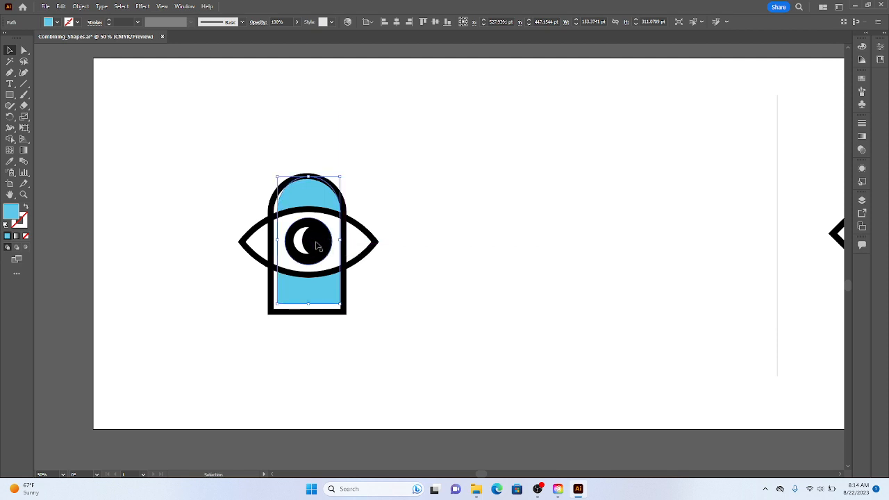
{"action": "key", "text": "Right"}
{"action": "key", "text": "Right"}
{"action": "key", "text": "Right"}
{"action": "key", "text": "Right"}
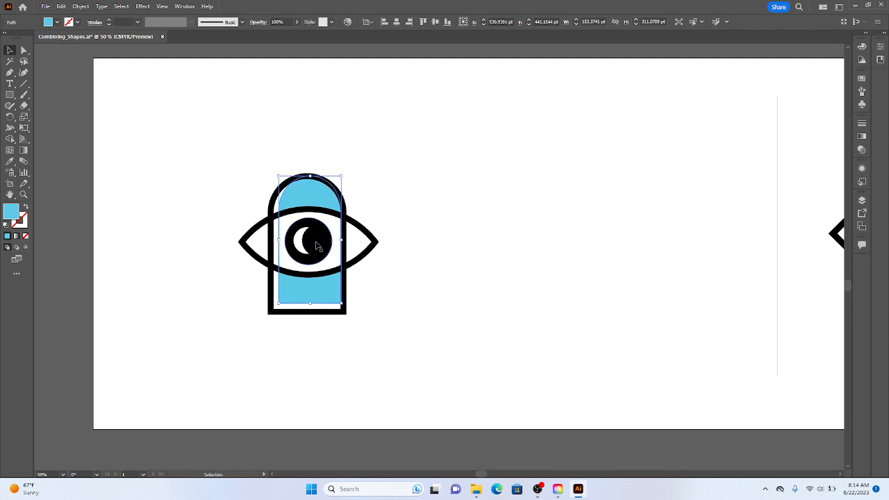
- Fine-tune the blue arch's position with small nudges right and up until it meets the arch outline's upper right inner edge, then deselect it
{"action": "key", "text": "Right"}
{"action": "key", "text": "Right"}
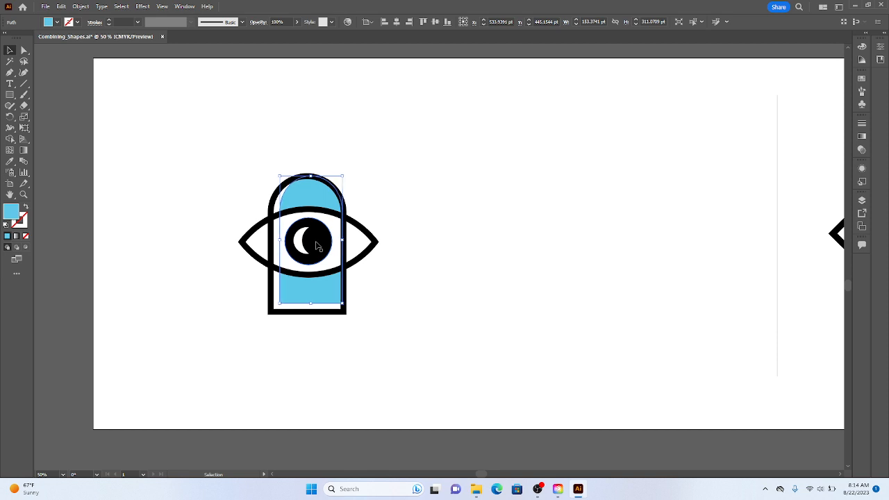
{"action": "right_click", "coordinate": [398, 305]}
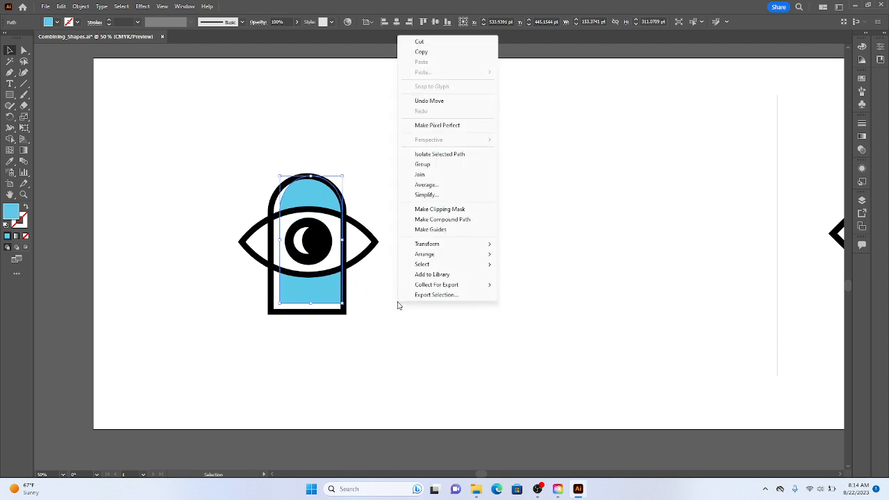
{"action": "left_click", "coordinate": [303, 301]}
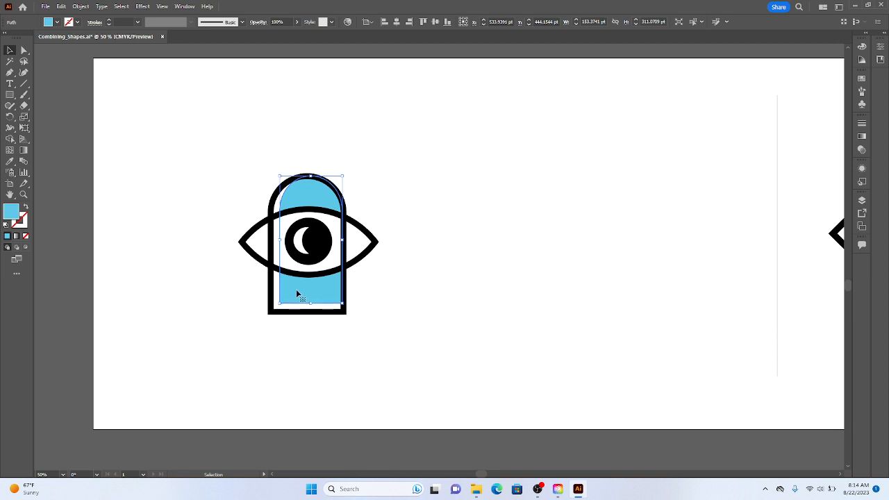
{"action": "key", "text": "Up"}
{"action": "key", "text": "Right"}
{"action": "key", "text": "Up"}
{"action": "left_click", "coordinate": [456, 276]}
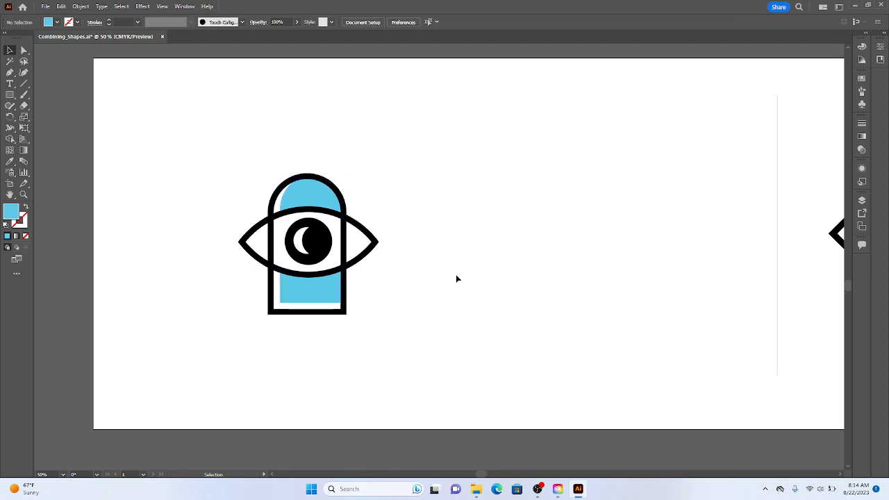
- Undo all the moves and Shape Builder edits back to the original separate arch, circle and rectangle shapes, leaving nothing selected
{"action": "key", "text": "ctrl+minus"}
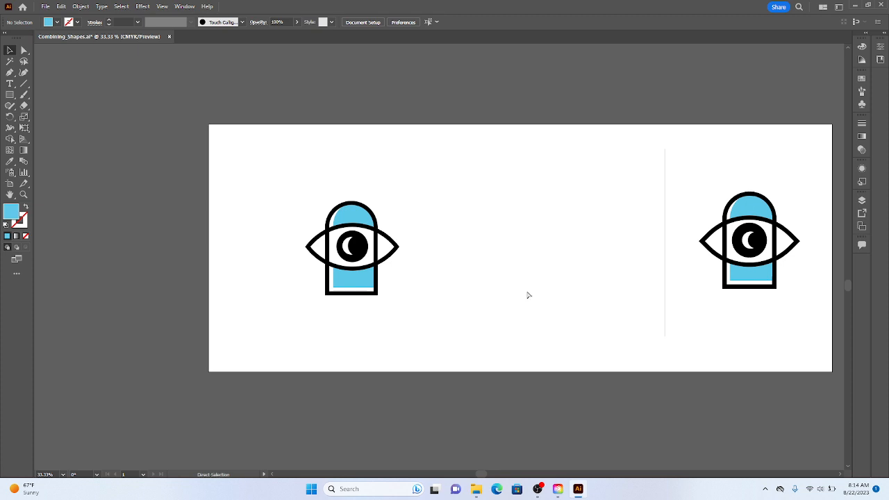
{"action": "key", "text": "ctrl+z"}
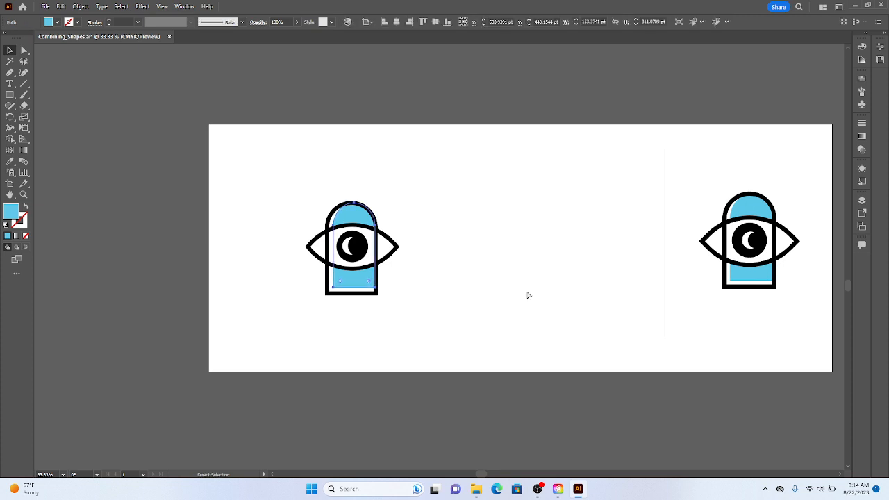
{"action": "key", "text": "ctrl+z"}
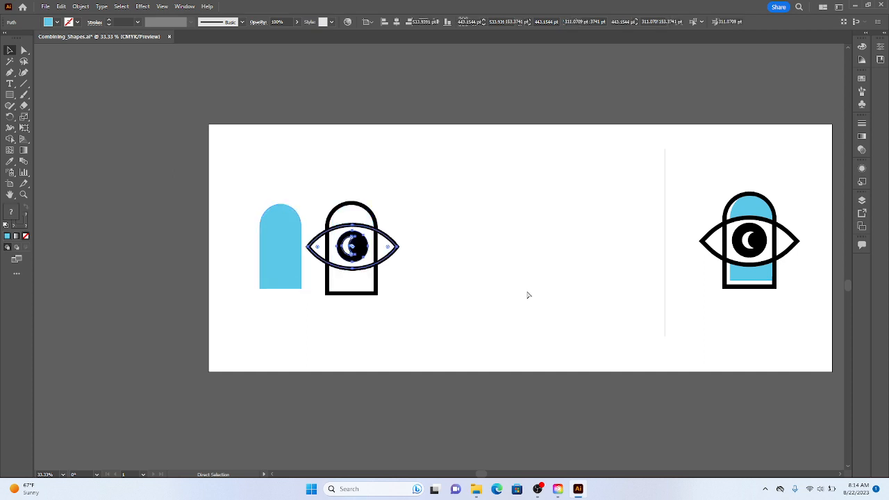
{"action": "key", "text": "ctrl+z"}
{"action": "key", "text": "ctrl+z"}
{"action": "key", "text": "ctrl+z"}
{"action": "key", "text": "ctrl+z"}
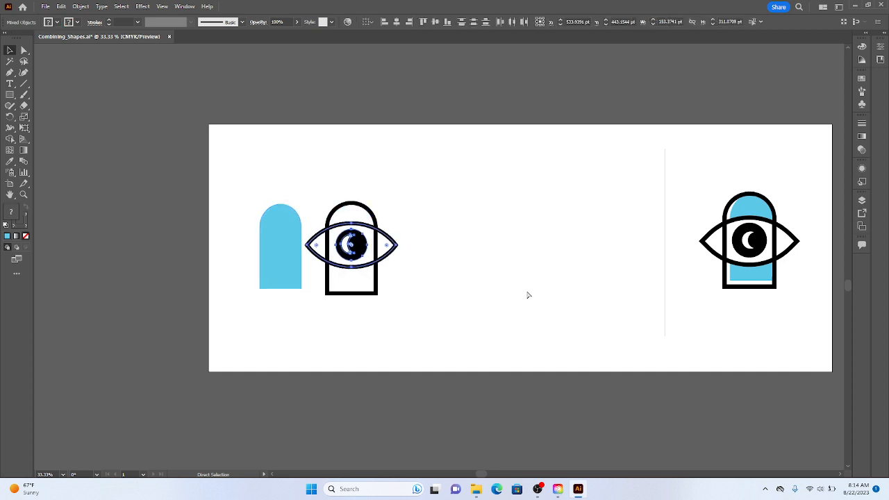
{"action": "key", "text": "ctrl+z"}
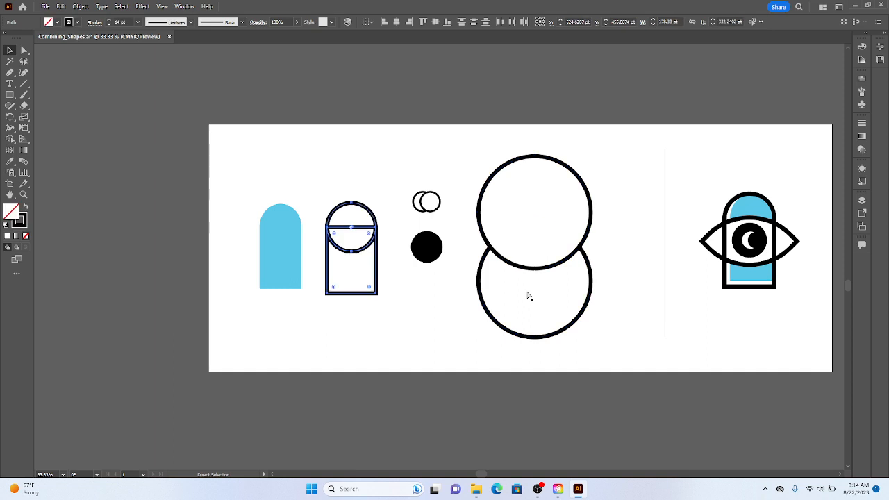
{"action": "key", "text": "v"}
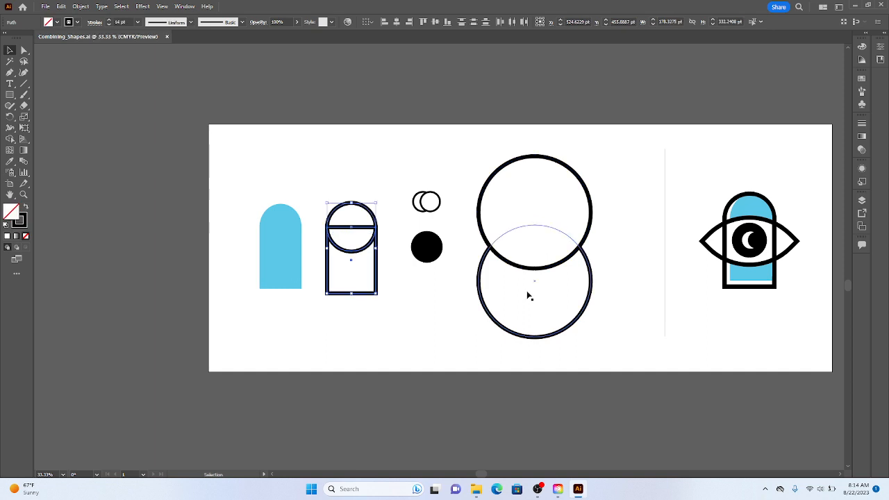
{"action": "left_click", "coordinate": [414, 298]}
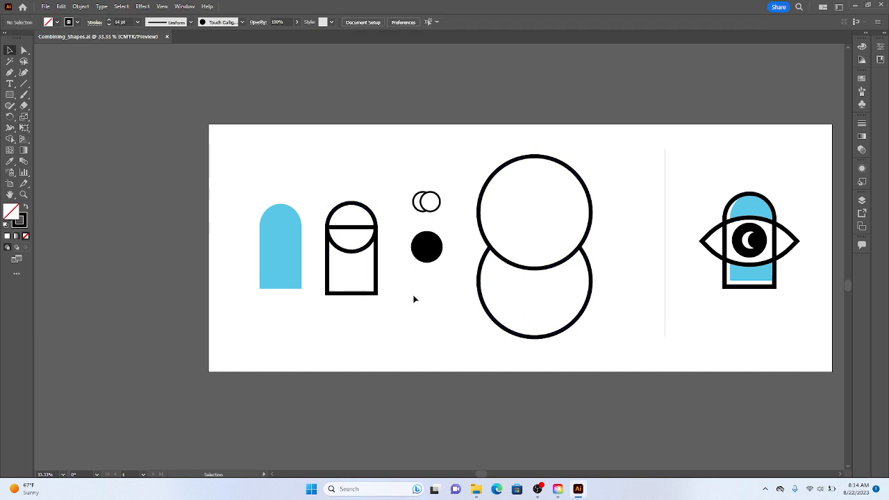